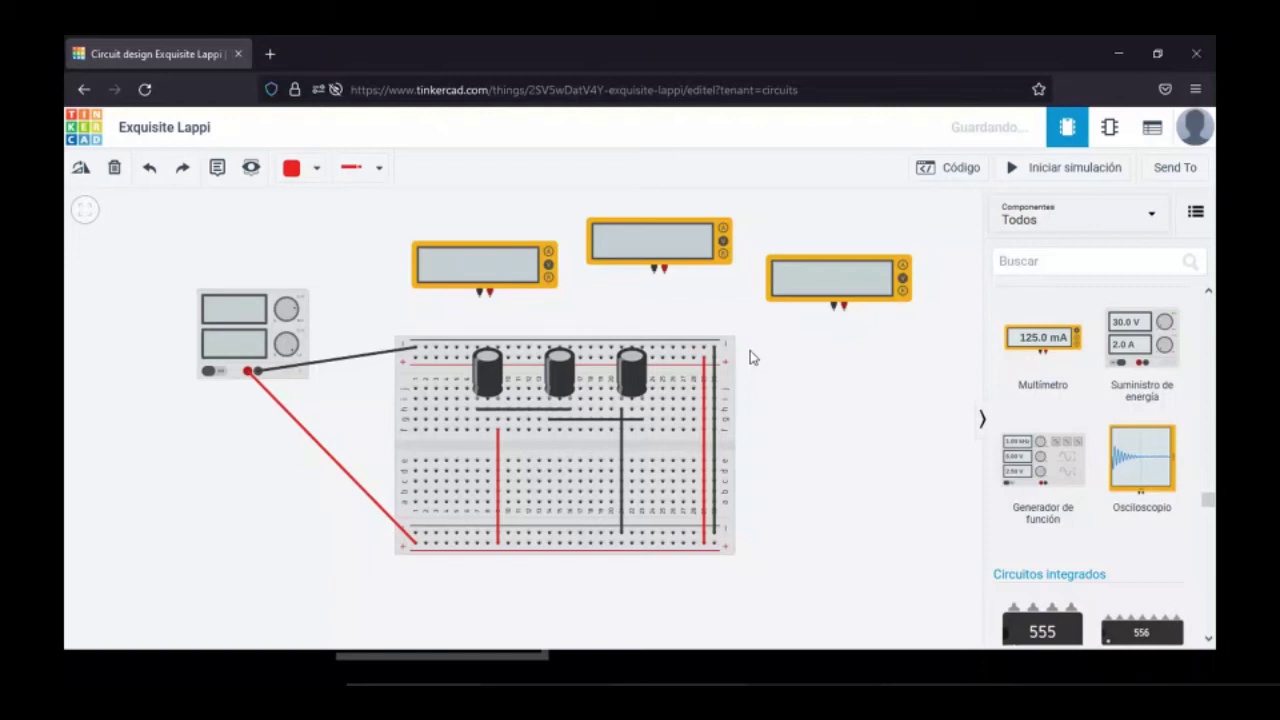
- Delete the jumper wires linking the three capacitors to each other and to the lower rails of the breadboard
click(517, 408)
key(Delete)
click(604, 421)
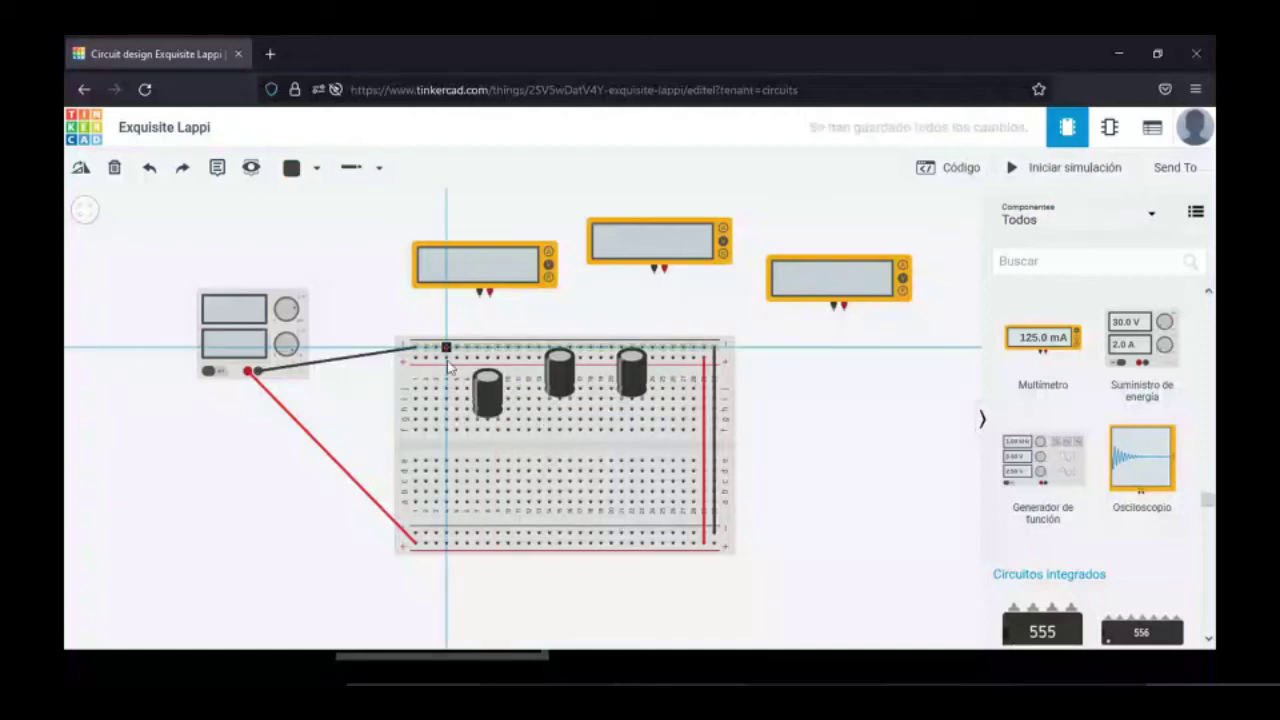
- Add three vertical black jumpers, one per capacitor, from the upper negative rail to the top row of breadboard holes
drag(446, 348, 446, 392)
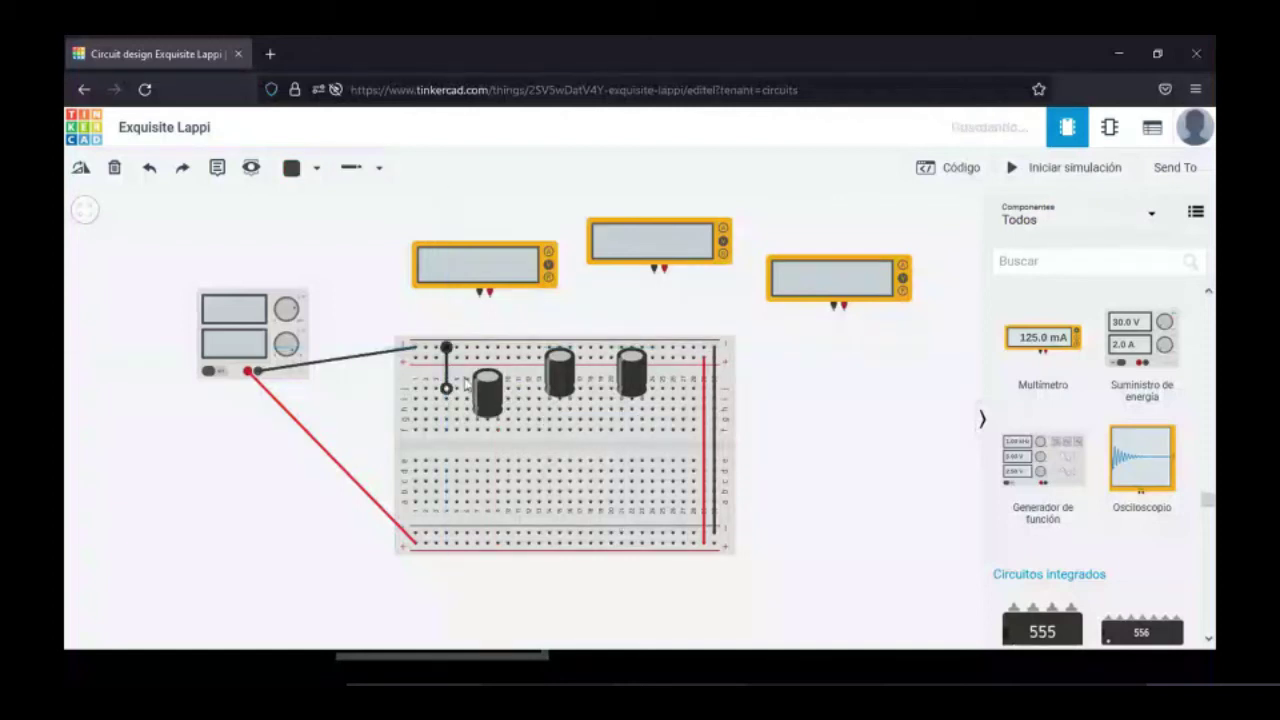
click(518, 388)
click(580, 348)
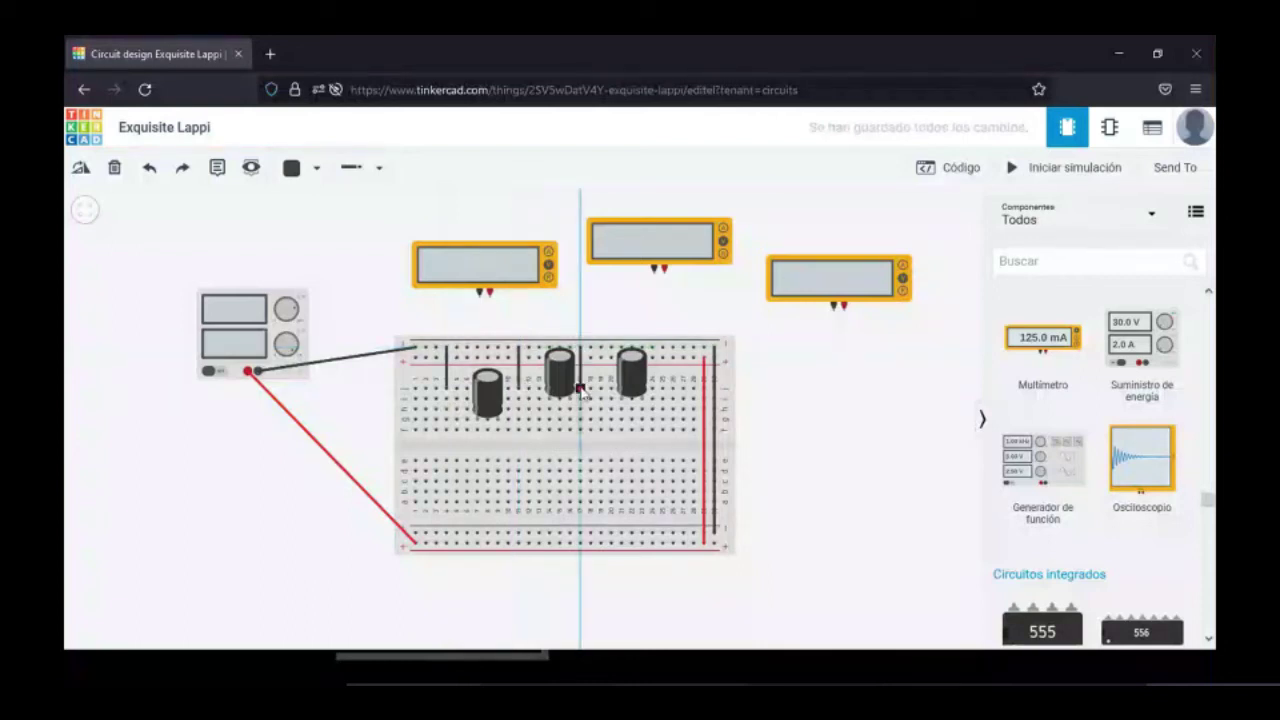
click(580, 390)
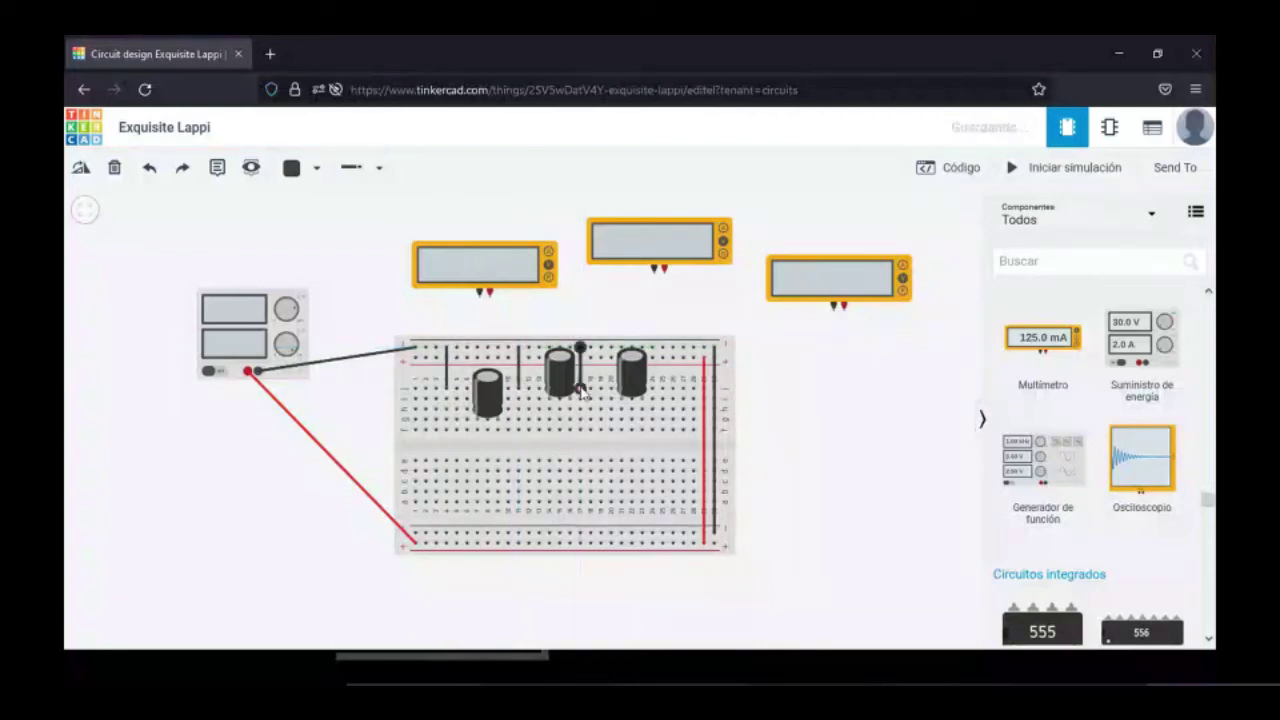
- Move the three capacitors so each negative lead sits in the column of its own black jumper
drag(487, 395, 457, 400)
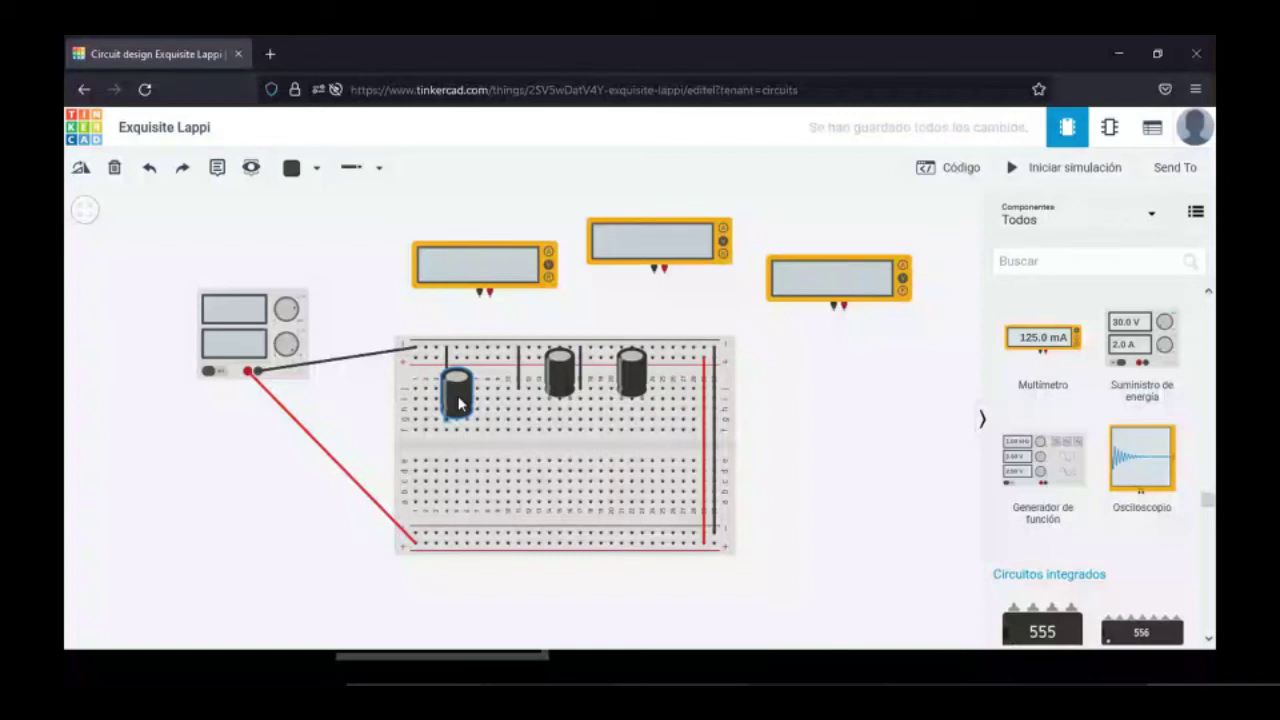
drag(560, 372, 529, 392)
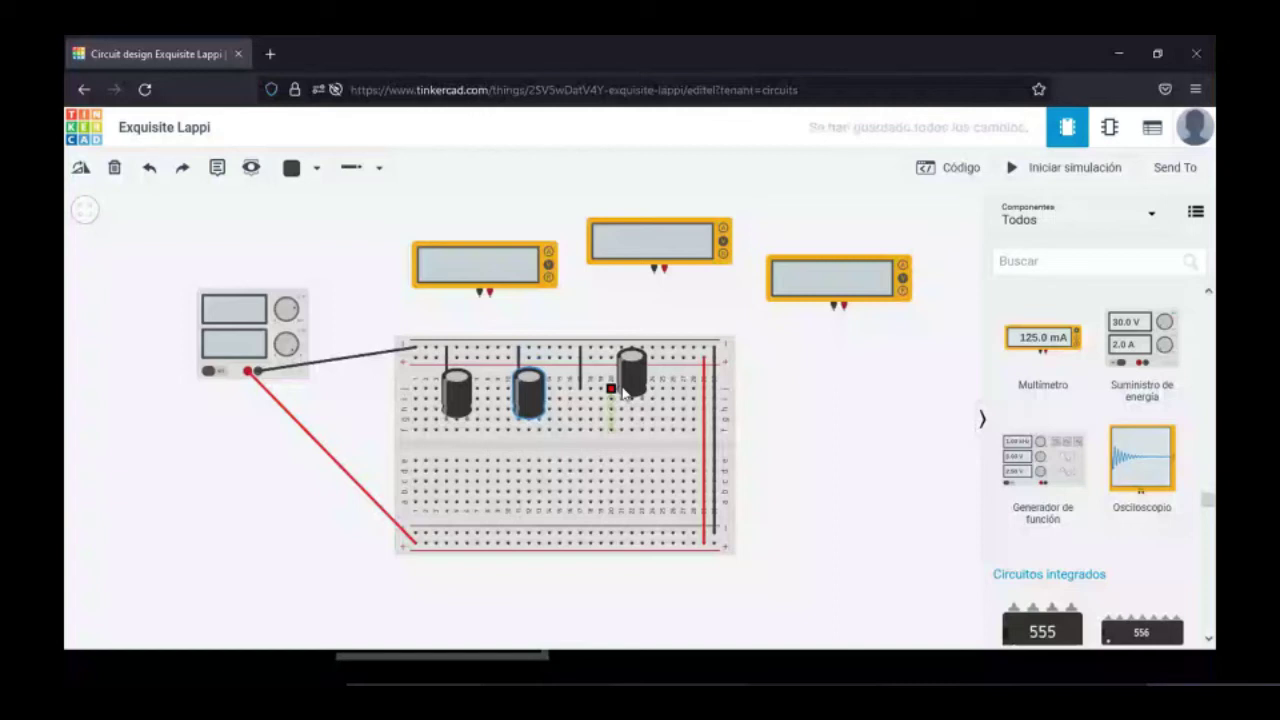
drag(623, 392, 581, 415)
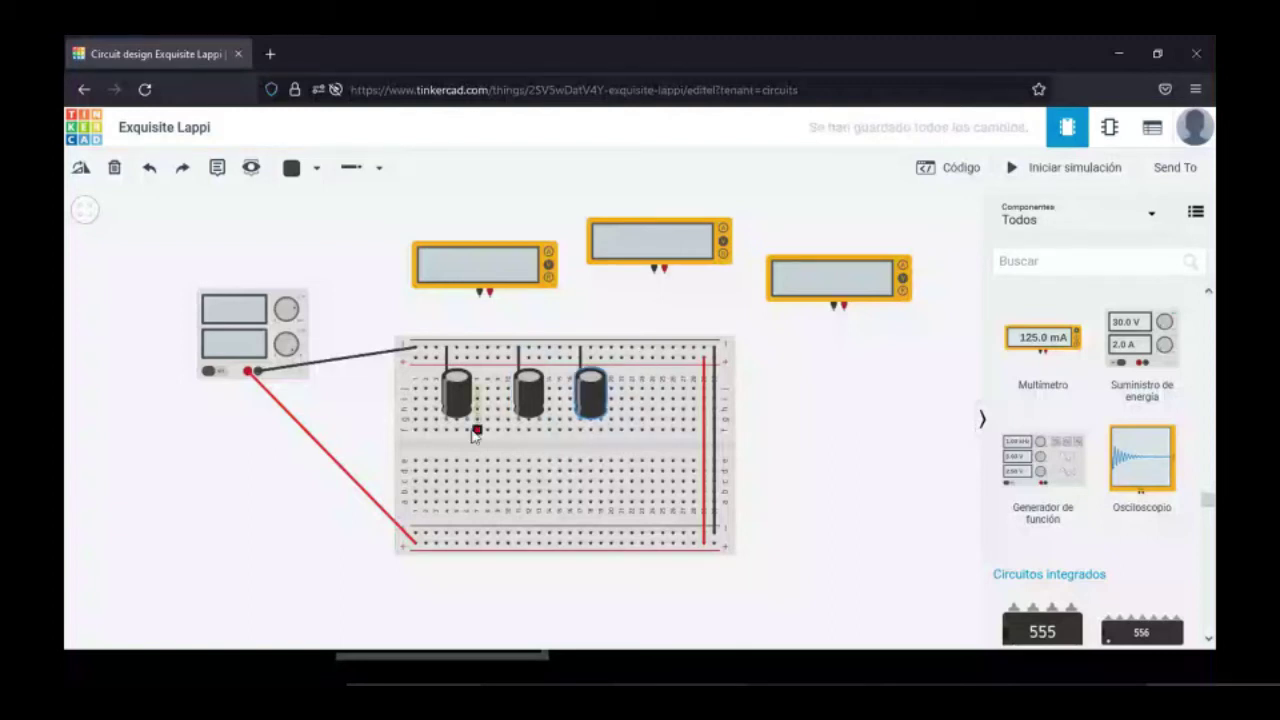
- Connect the positive column of each of the three capacitors to the lower positive rail with red wires
click(476, 432)
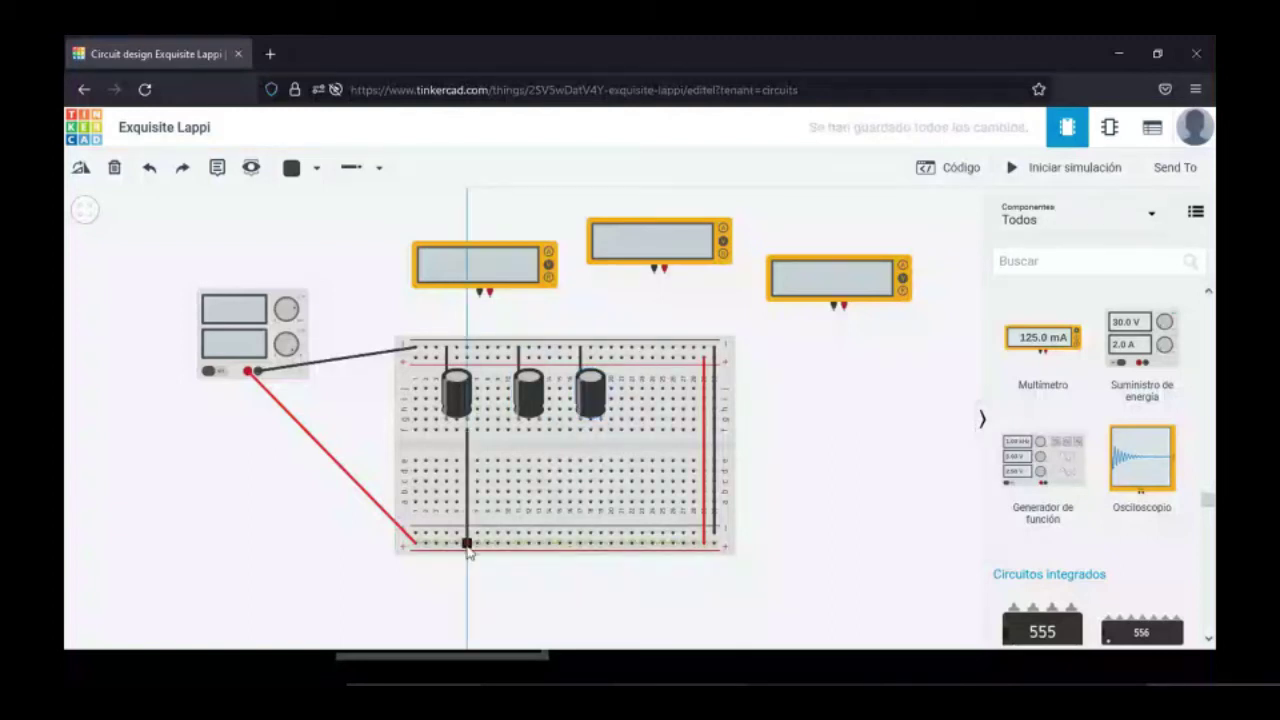
click(467, 543)
click(316, 167)
click(330, 251)
click(539, 430)
click(539, 543)
click(600, 430)
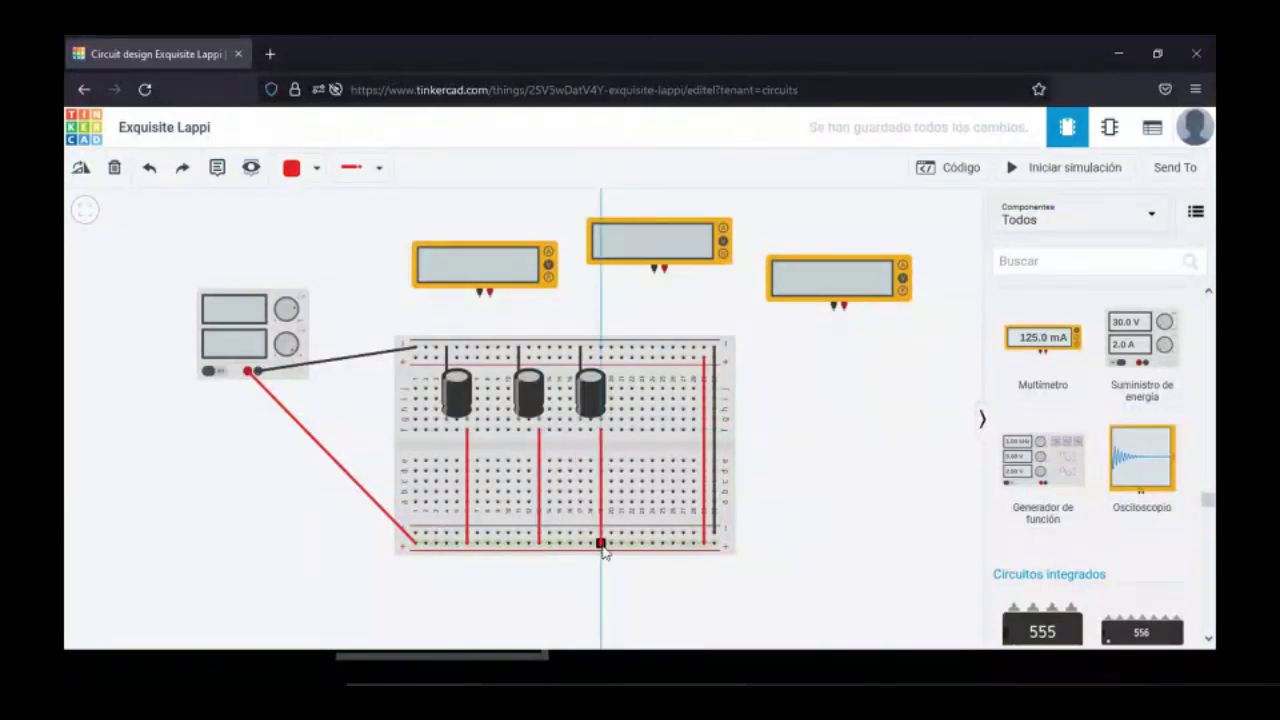
click(601, 544)
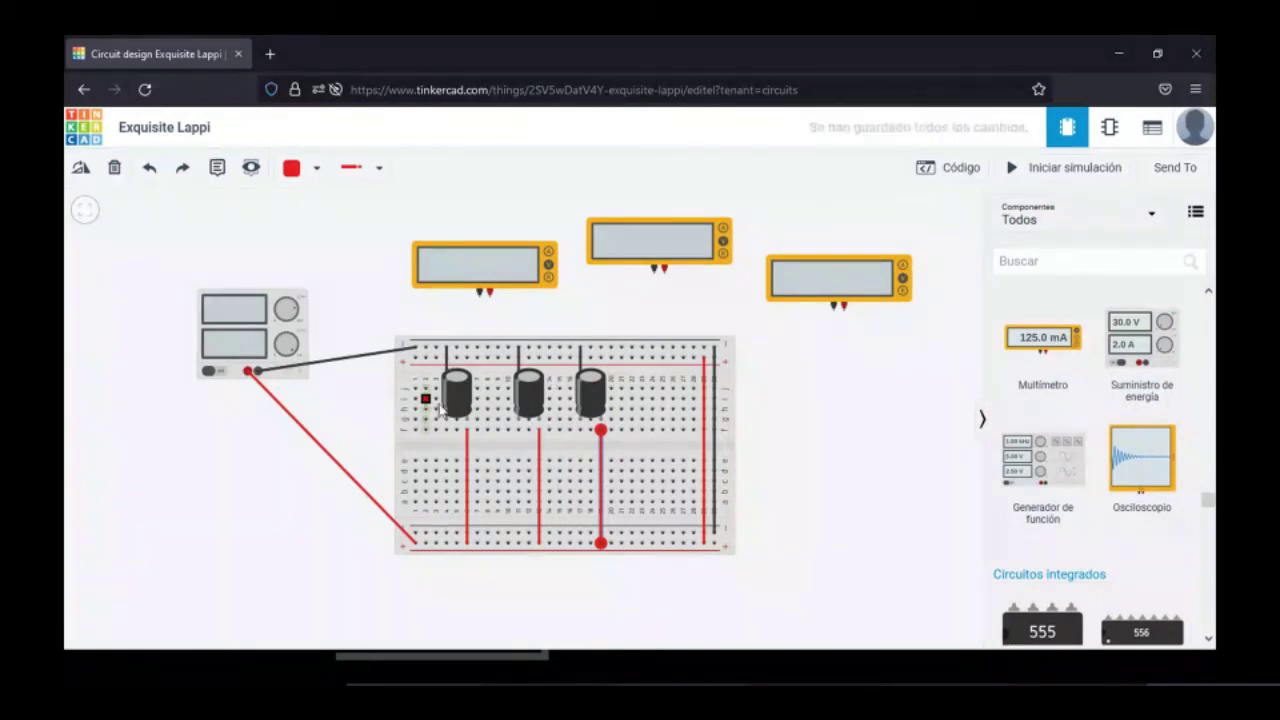
- Wire the first multimeter across the first capacitor with a black negative lead and a red positive lead, and run the simulation
click(479, 298)
click(446, 419)
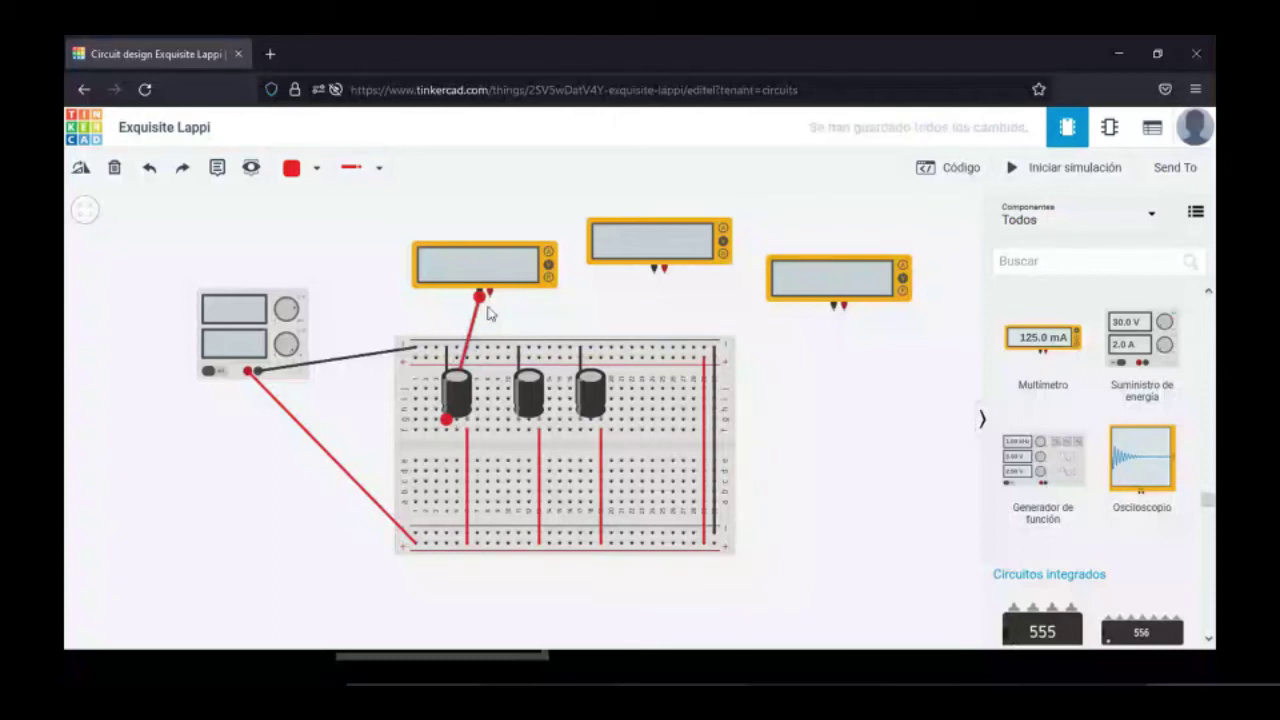
click(489, 291)
click(471, 391)
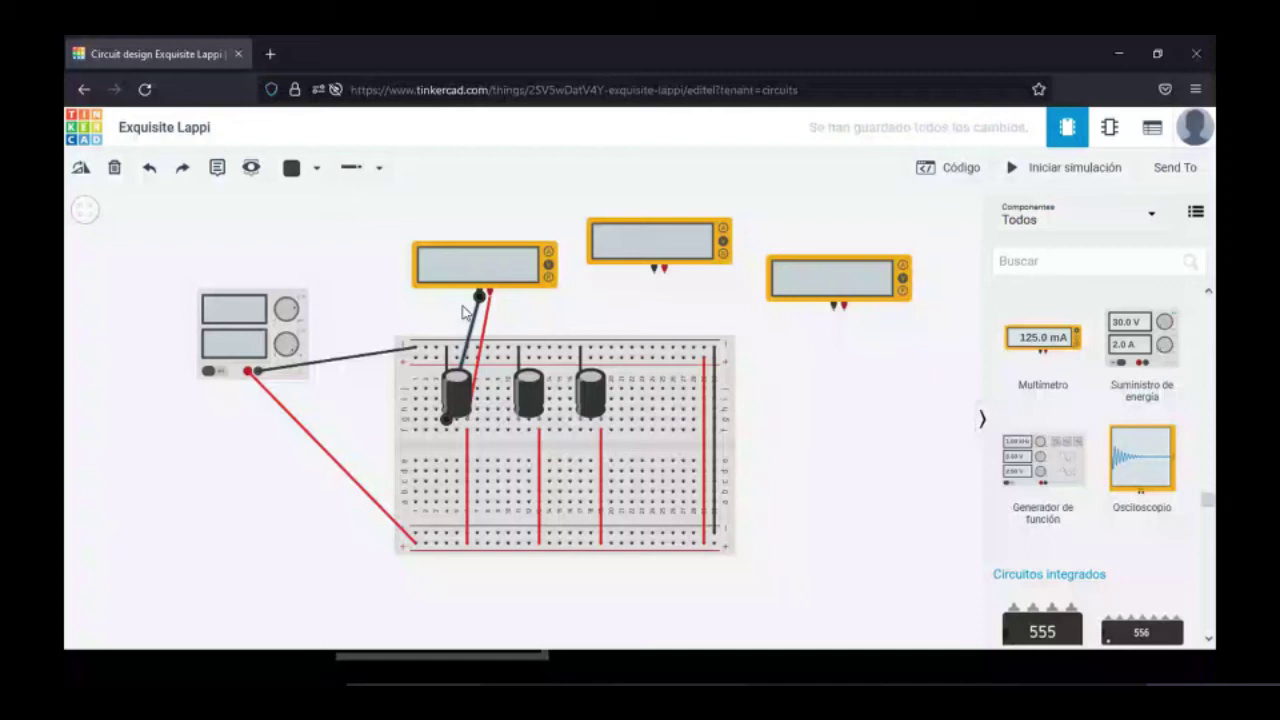
click(1063, 167)
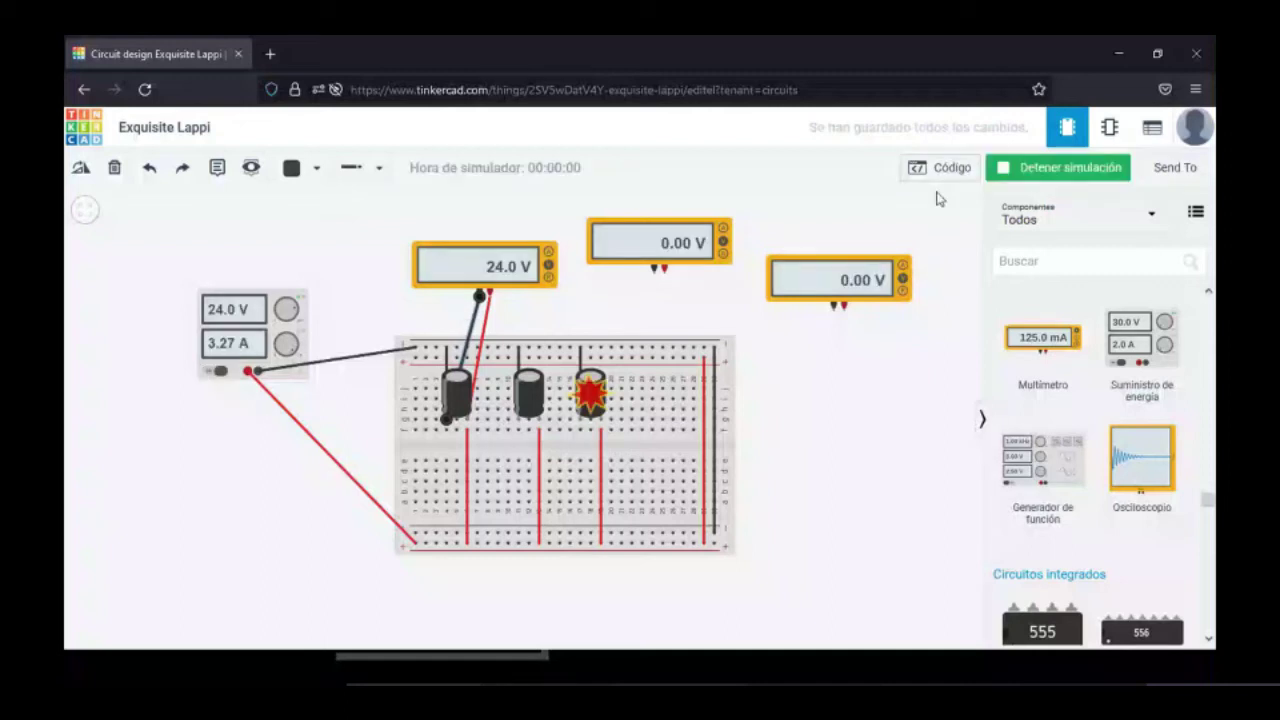
mouse_move(592, 412)
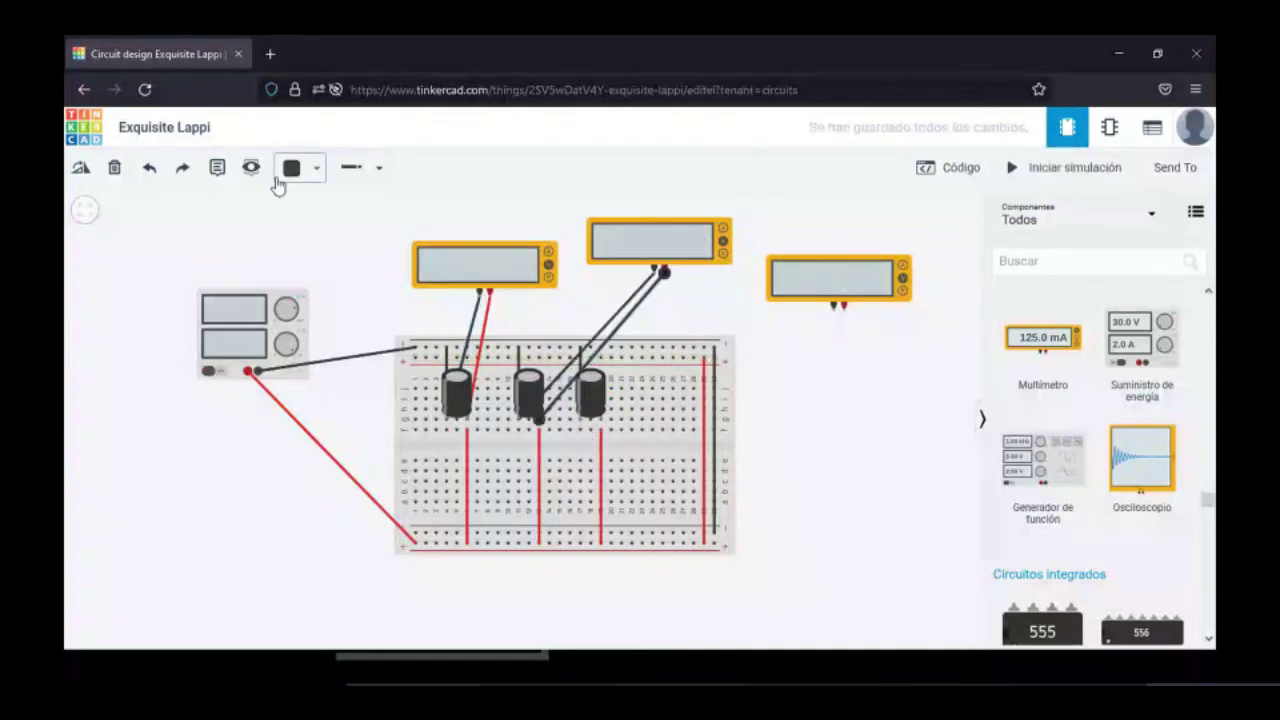
- Recolor the second multimeter's positive wire red (Rojo), and briefly start and stop the simulation
click(318, 170)
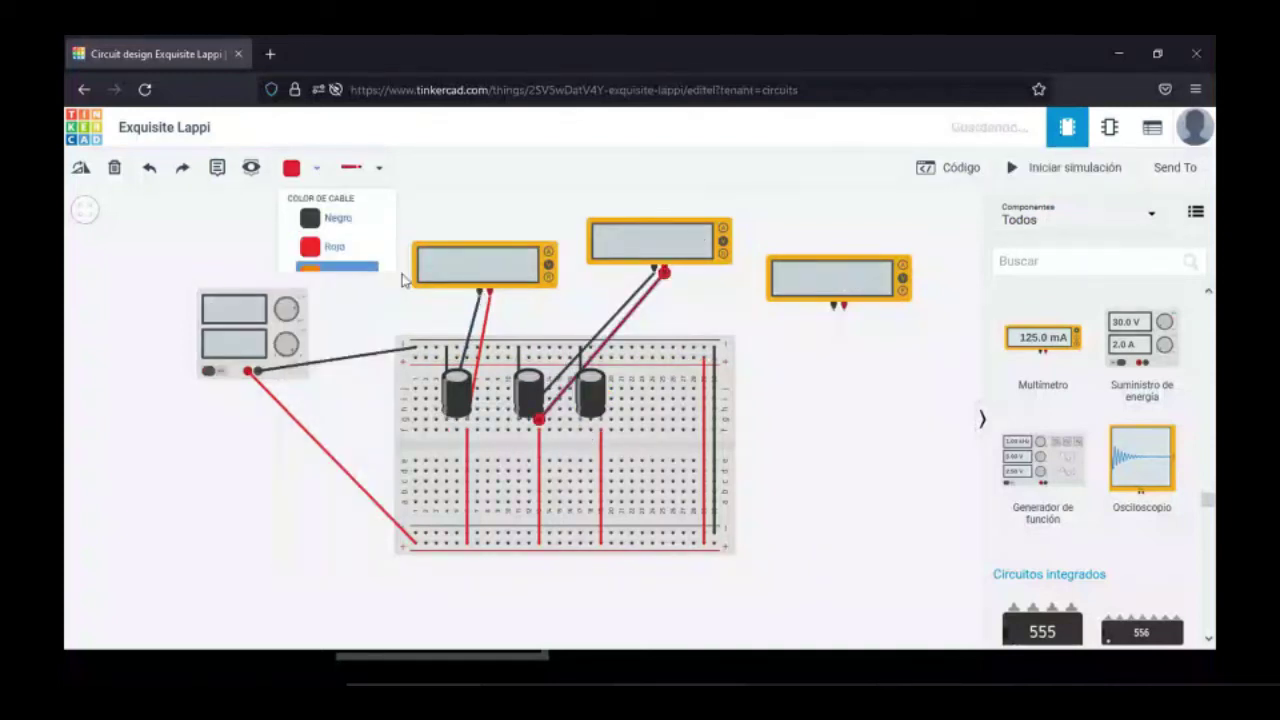
click(330, 246)
click(1030, 170)
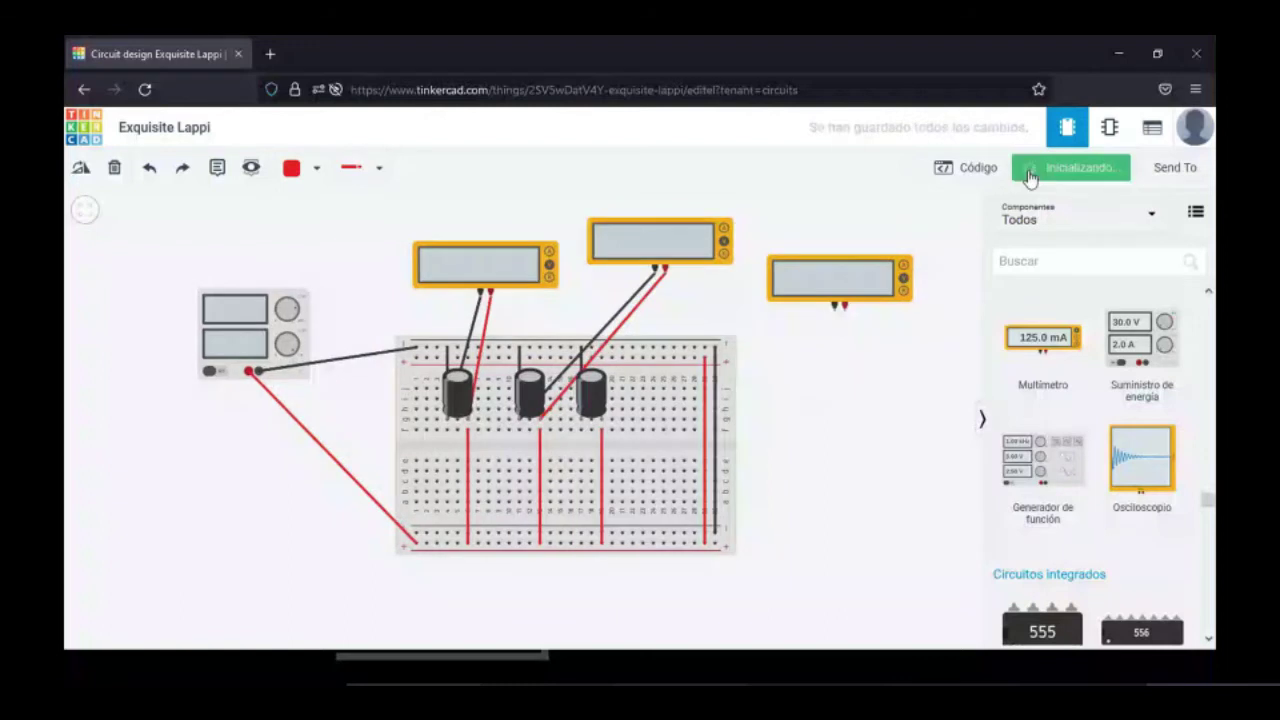
click(1030, 170)
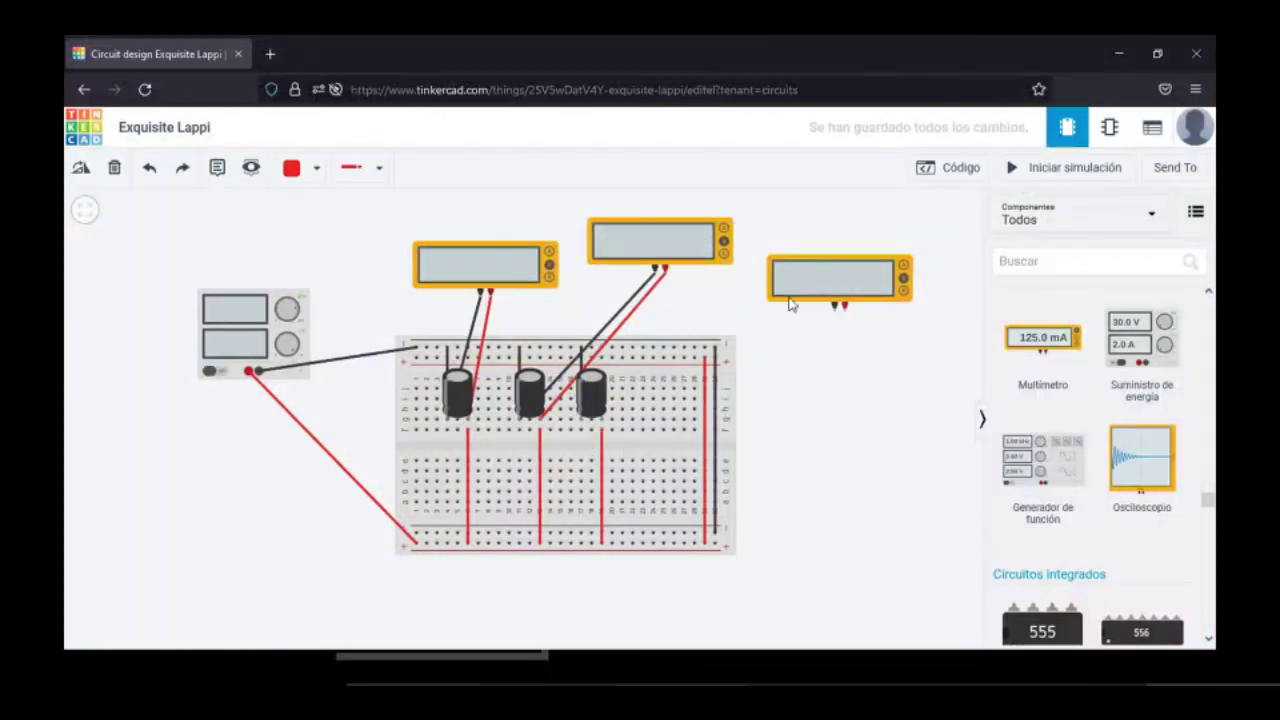
- Wire the third multimeter across the third capacitor, with a red positive lead and the negative lead recolored black (Negro)
click(843, 306)
click(584, 420)
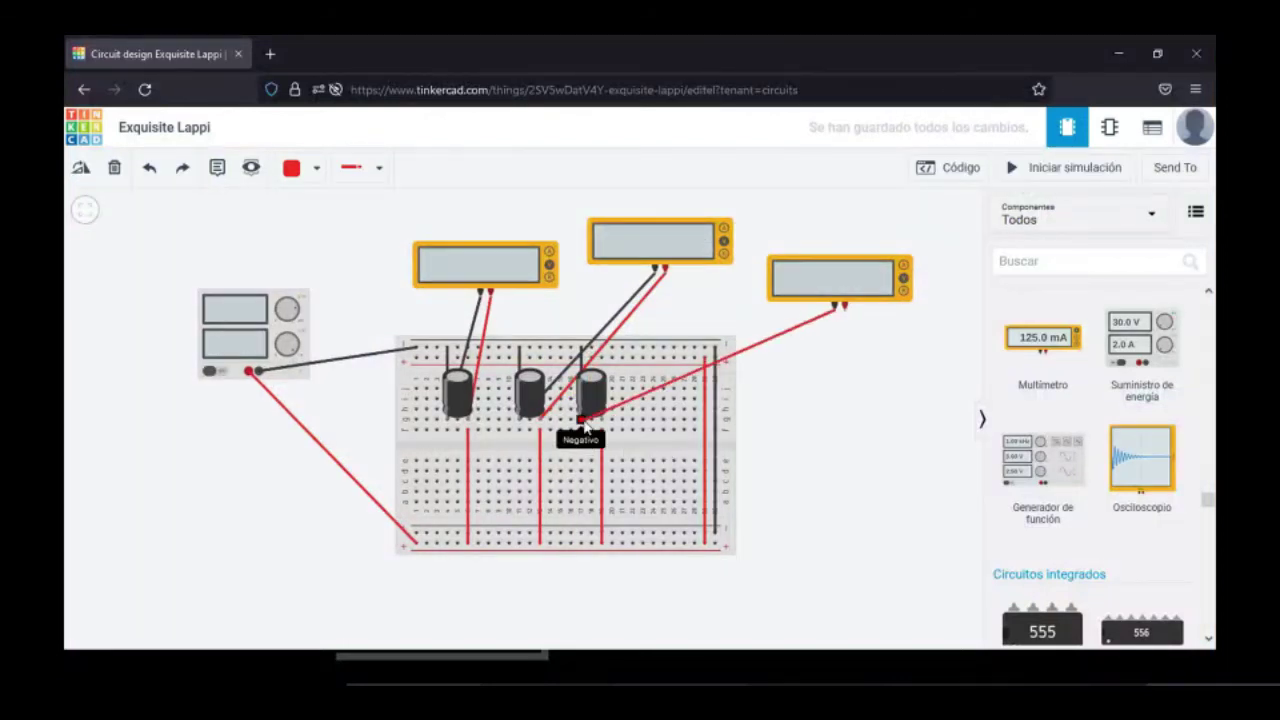
click(845, 306)
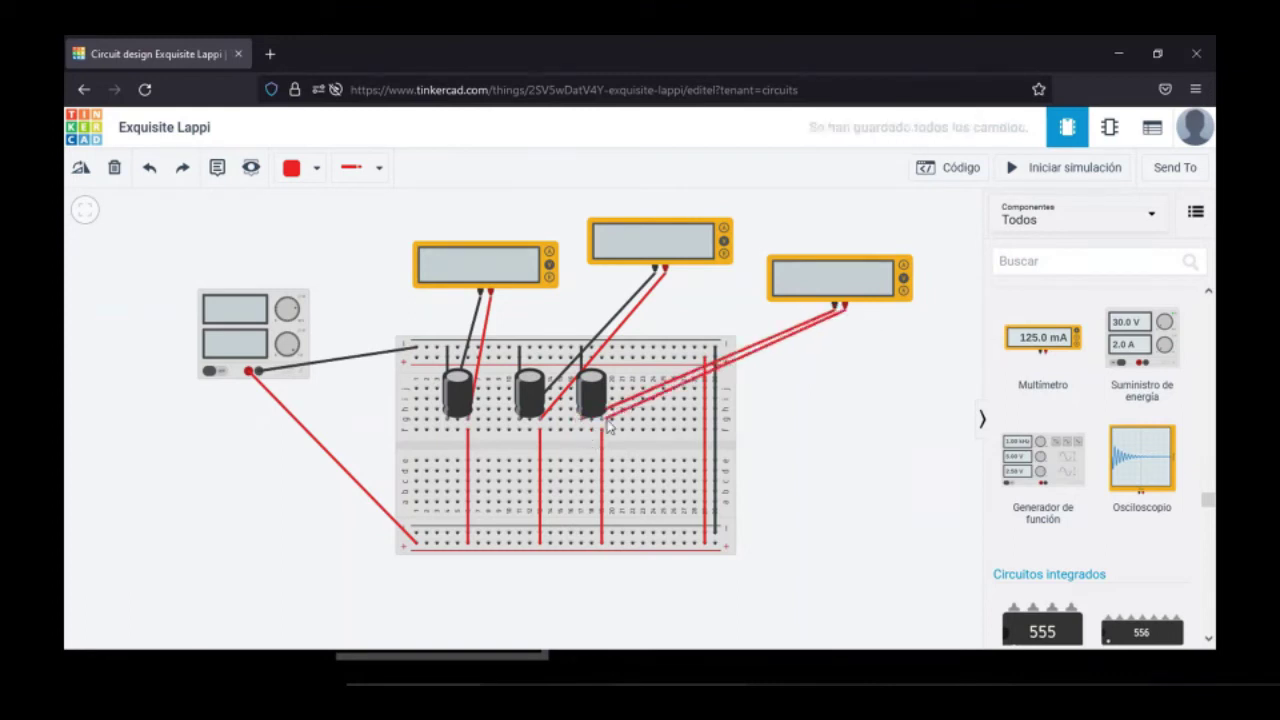
click(603, 421)
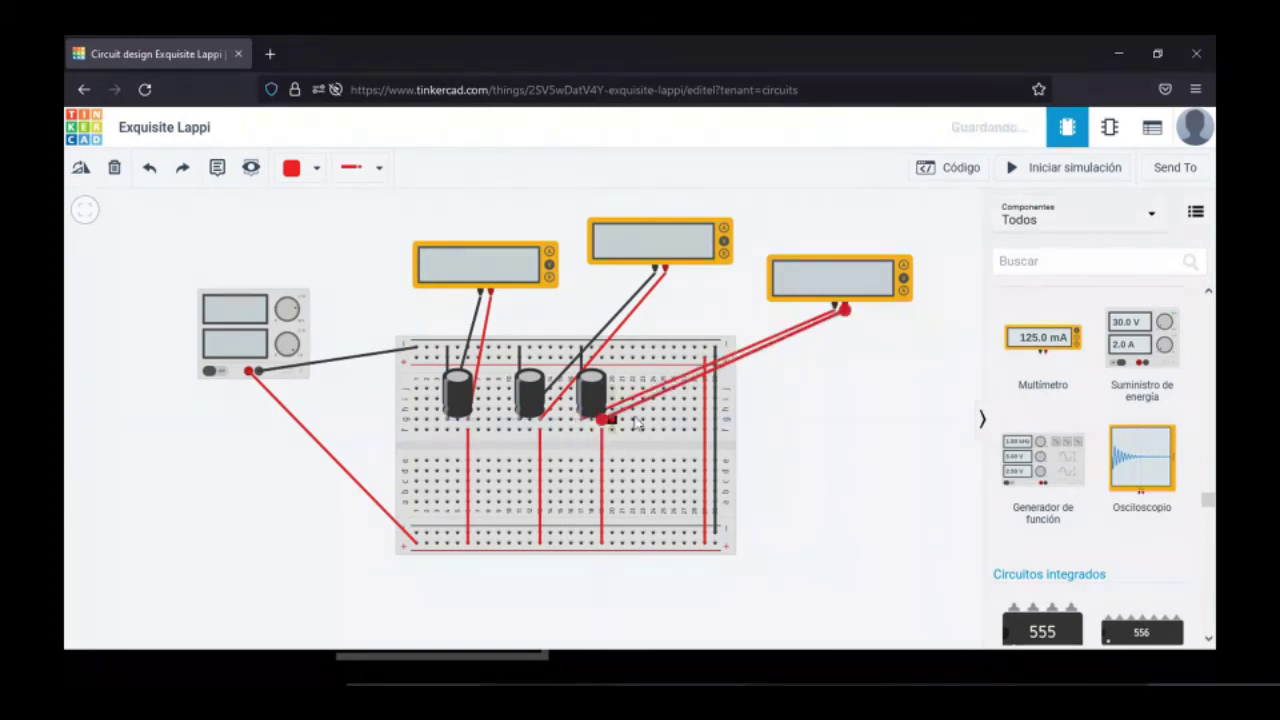
click(693, 377)
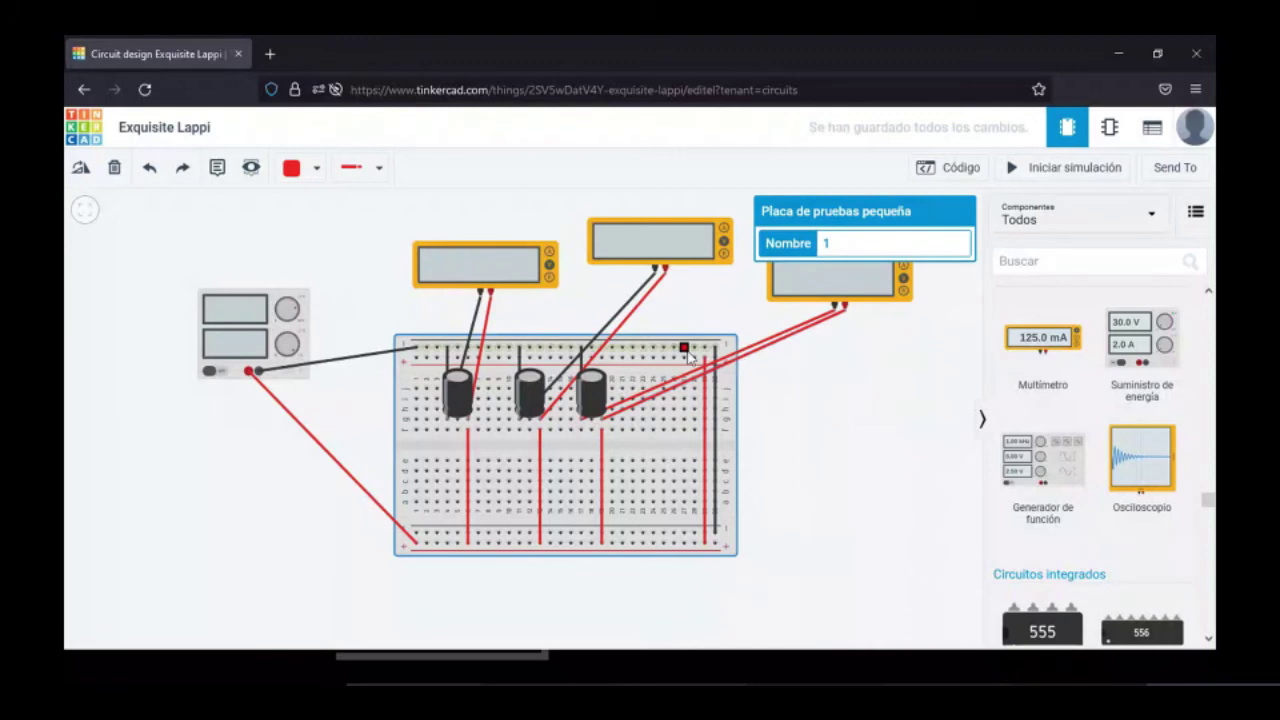
click(693, 377)
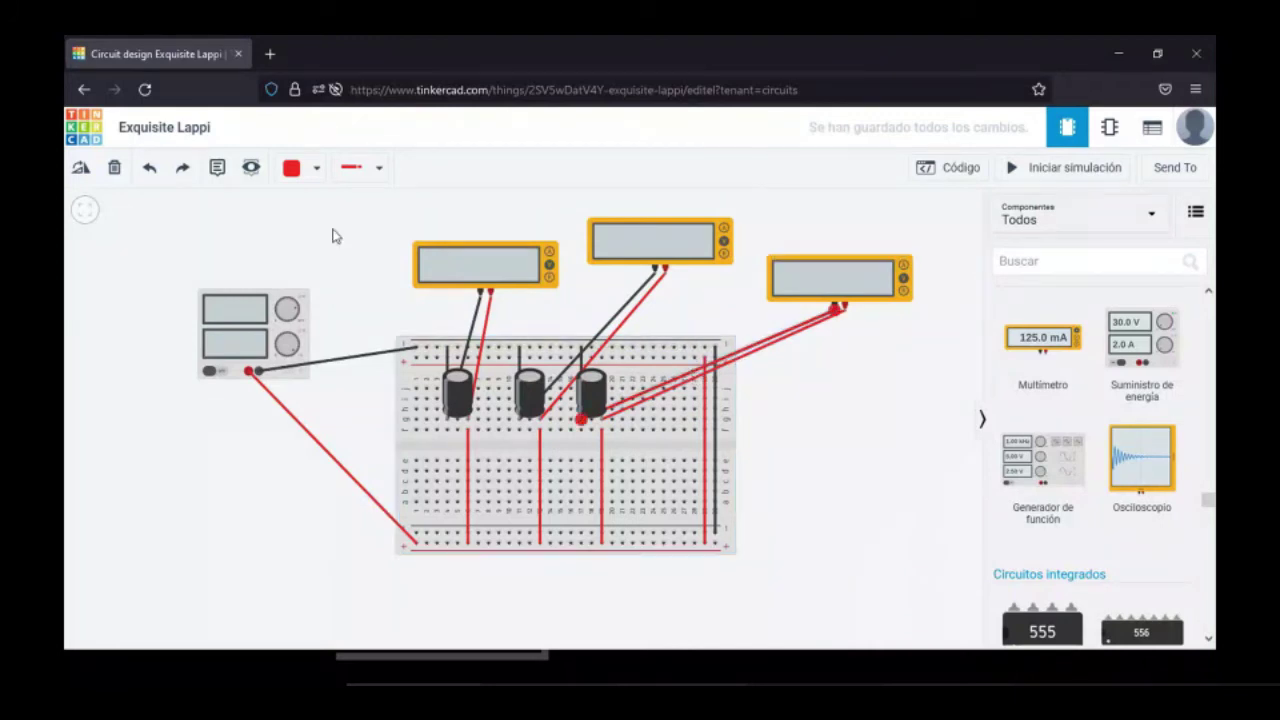
click(316, 168)
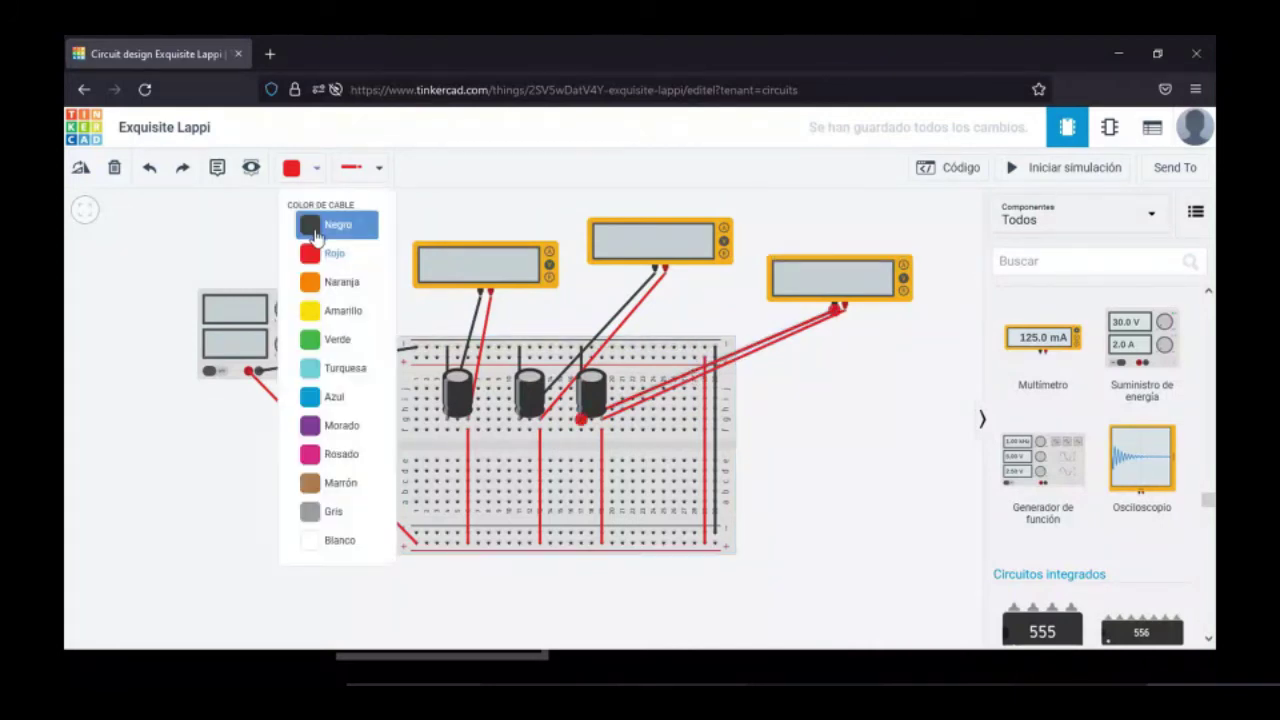
click(316, 234)
- Test the circuit in a simulation, stop it and set the third capacitor's voltage rating to 30 V
click(1065, 167)
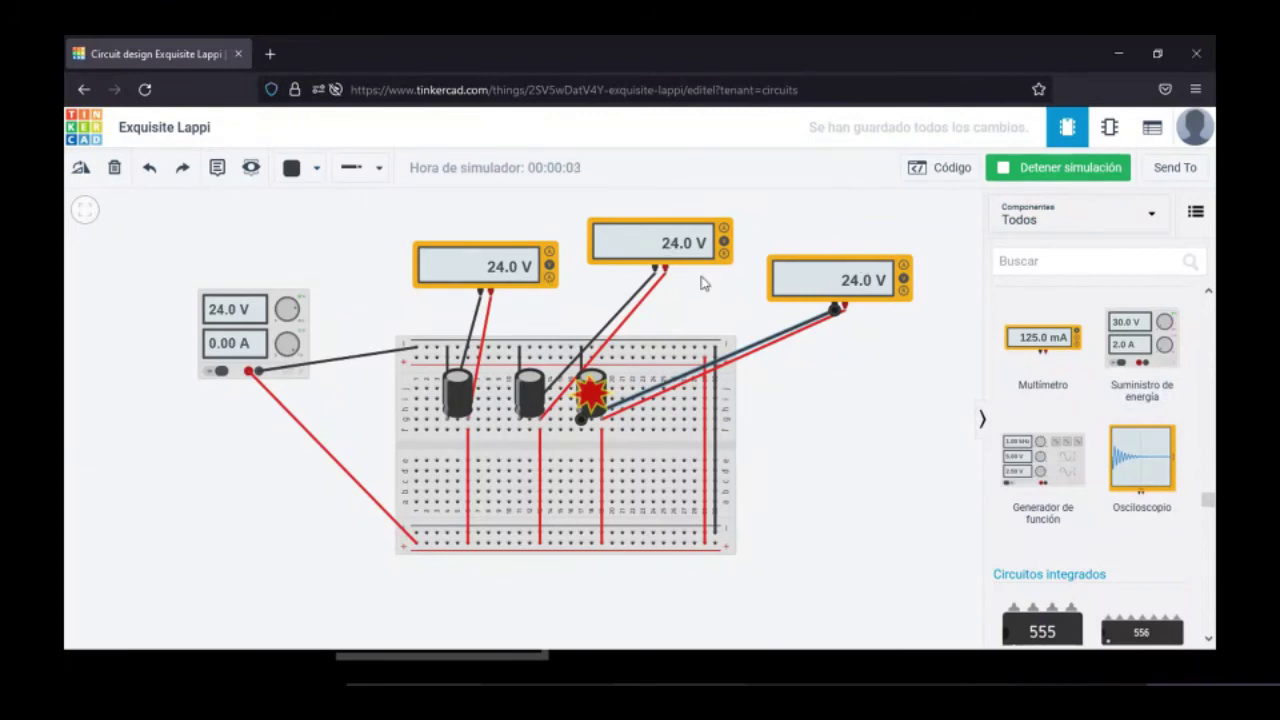
click(1030, 170)
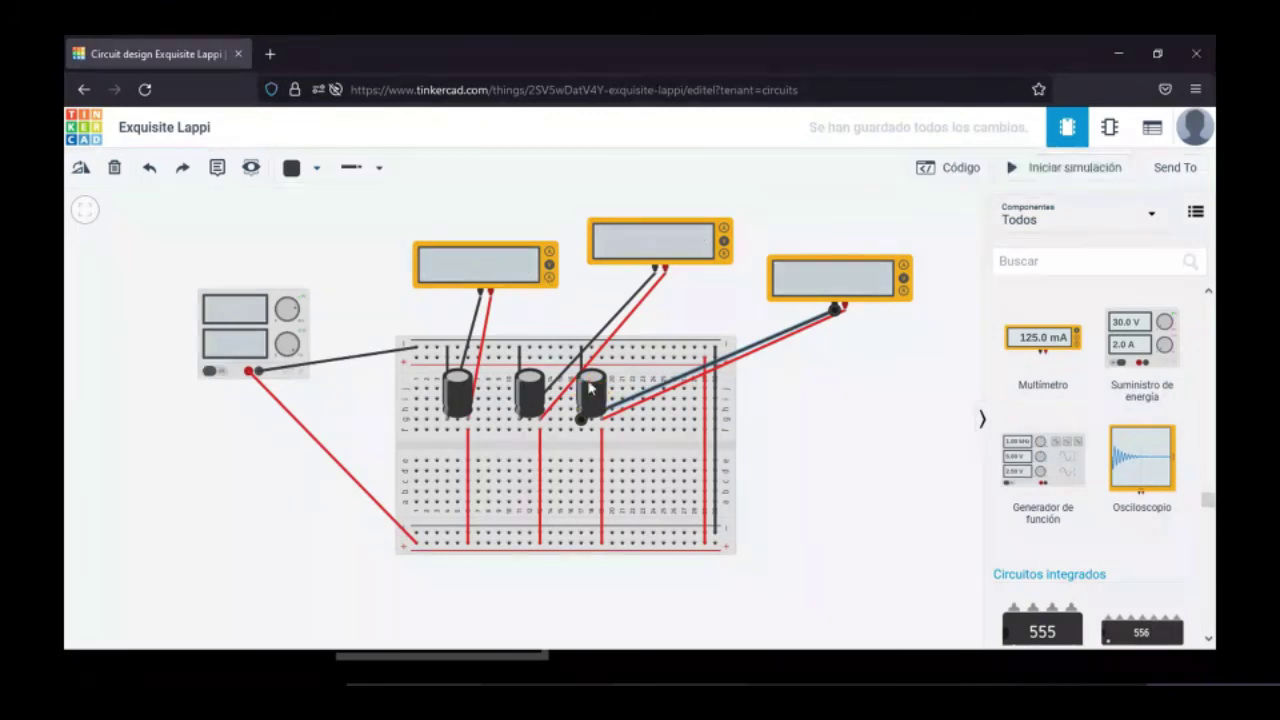
click(590, 387)
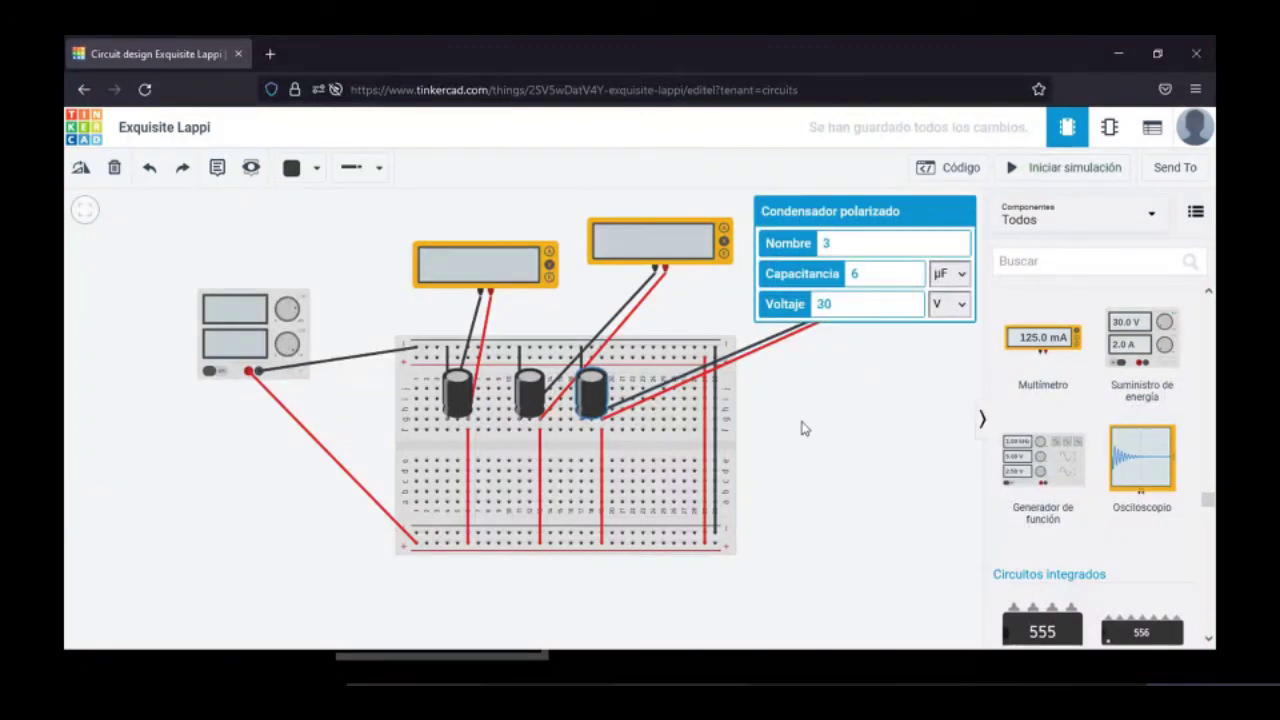
click(805, 428)
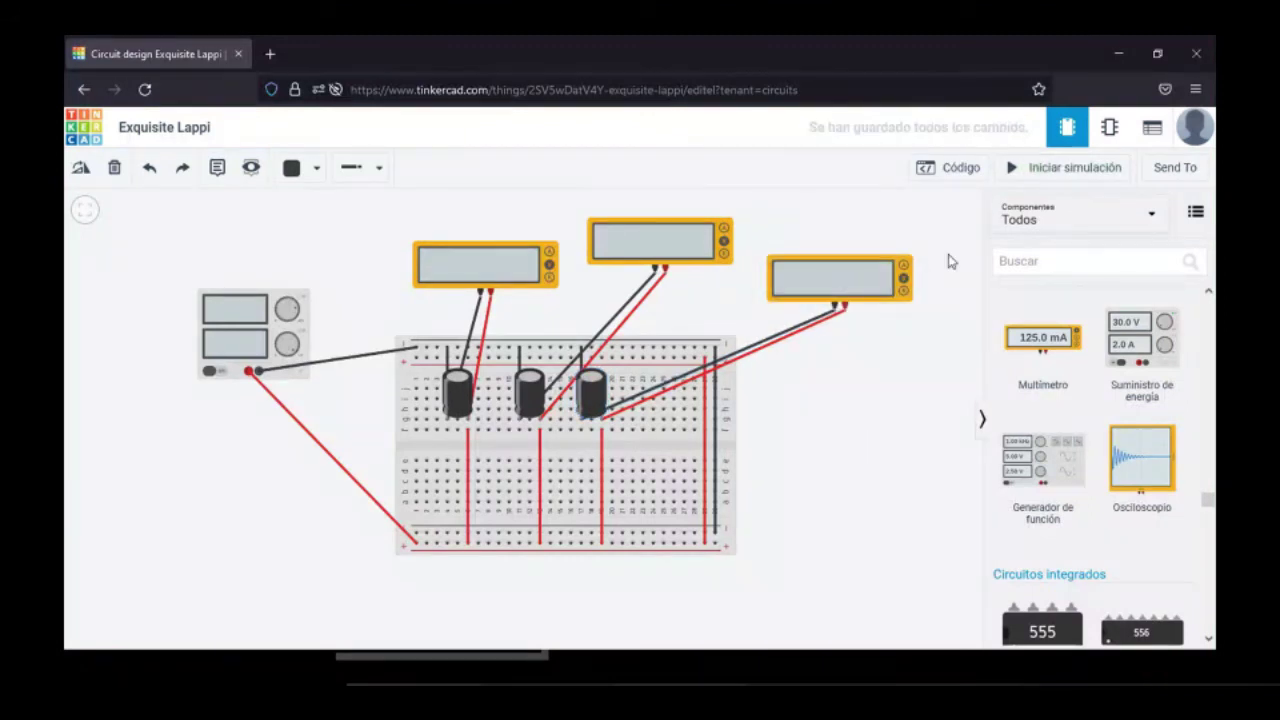
- Run the simulation and switch the power supply off and back on to check the three capacitor voltages
click(1062, 167)
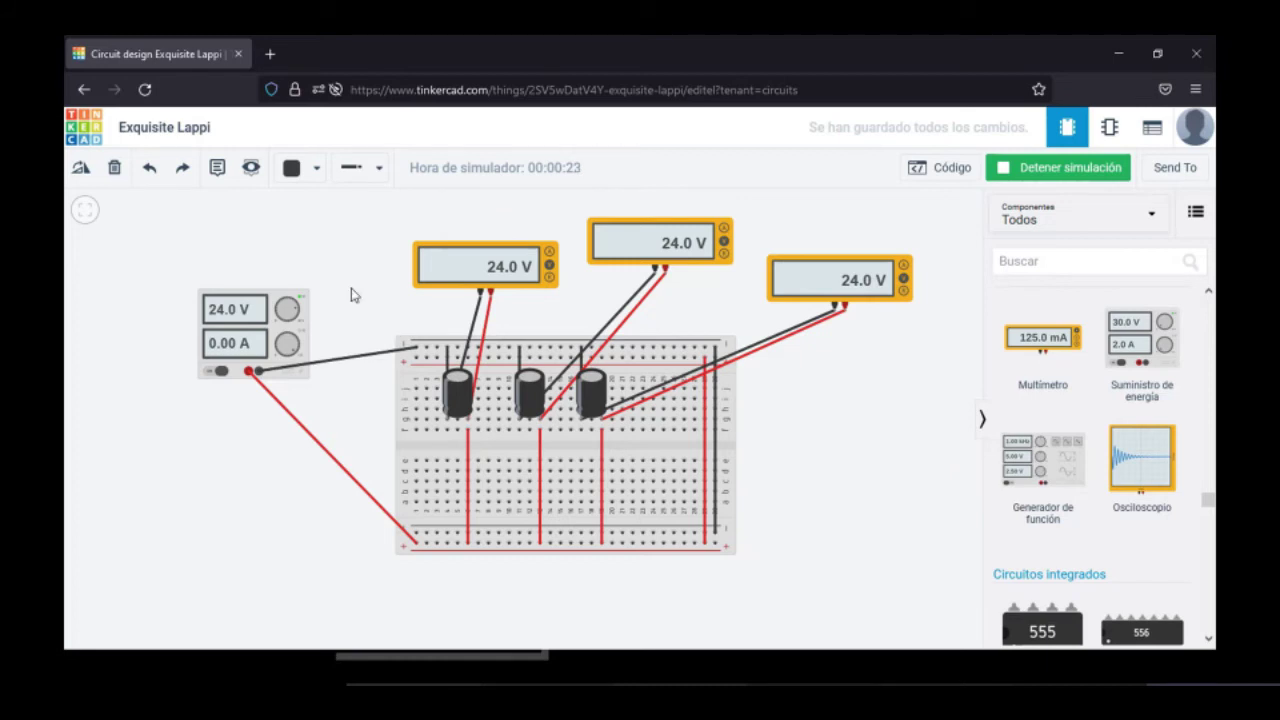
click(220, 374)
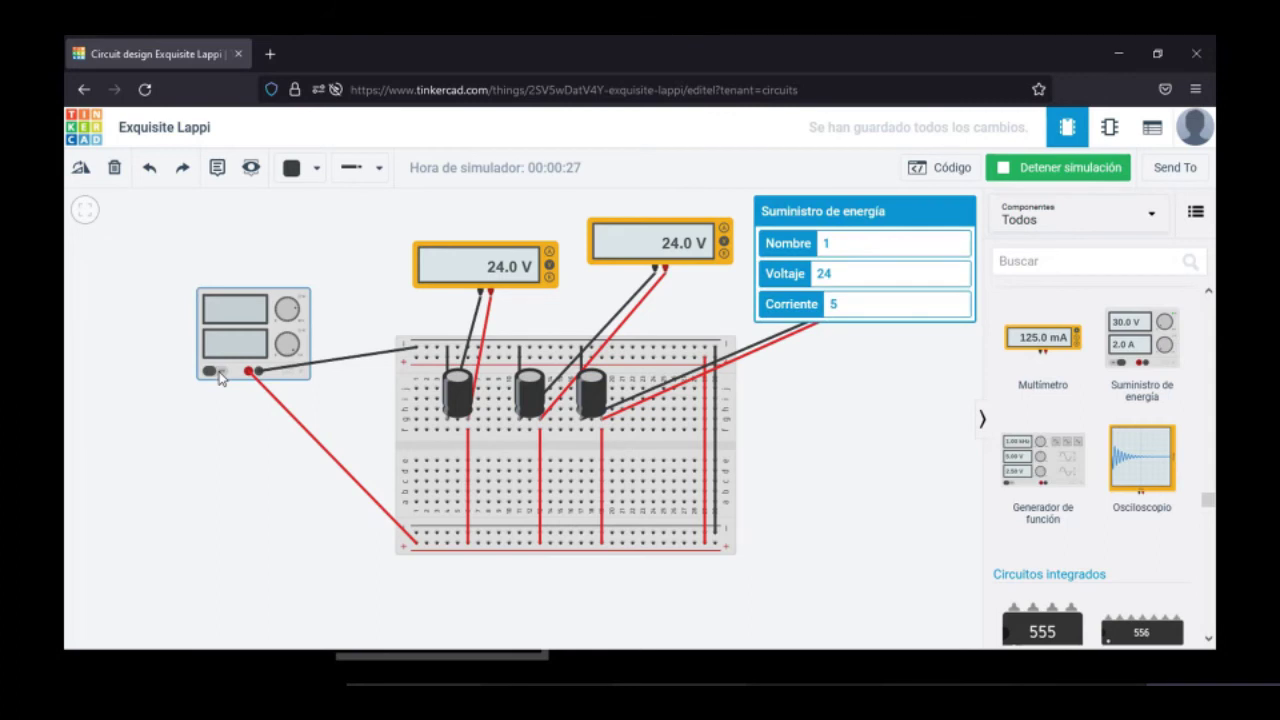
click(868, 418)
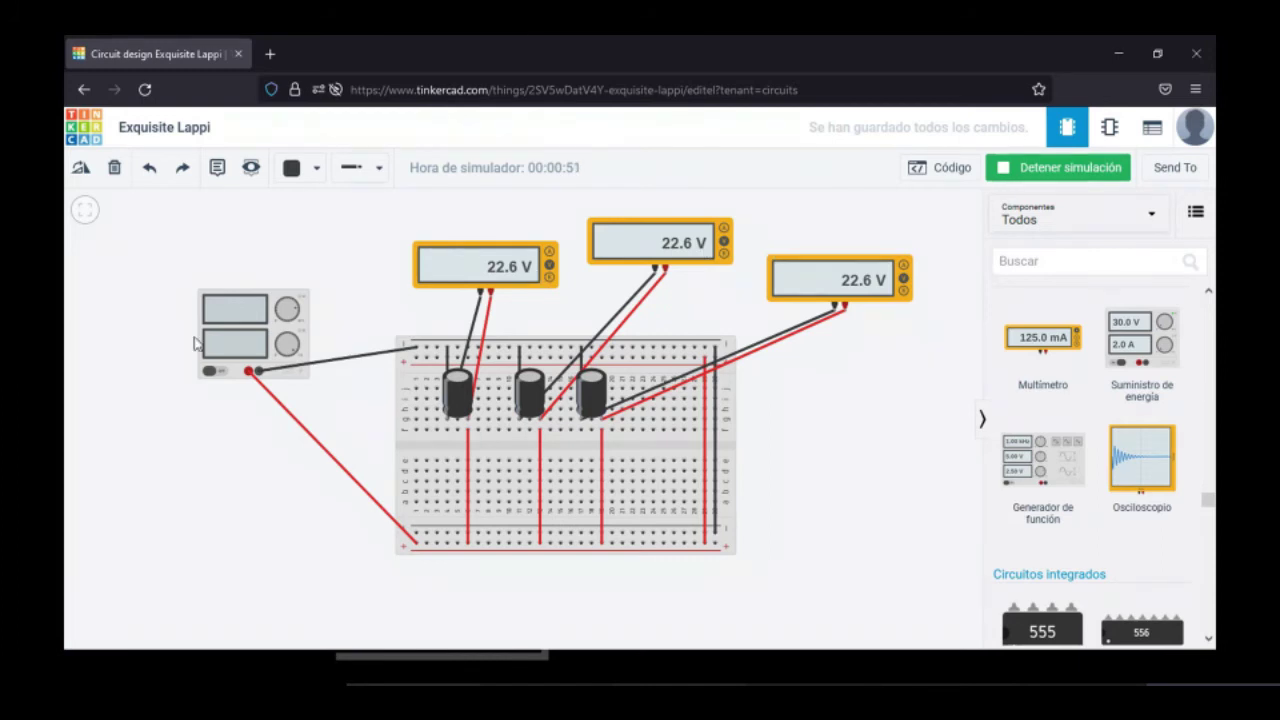
click(210, 371)
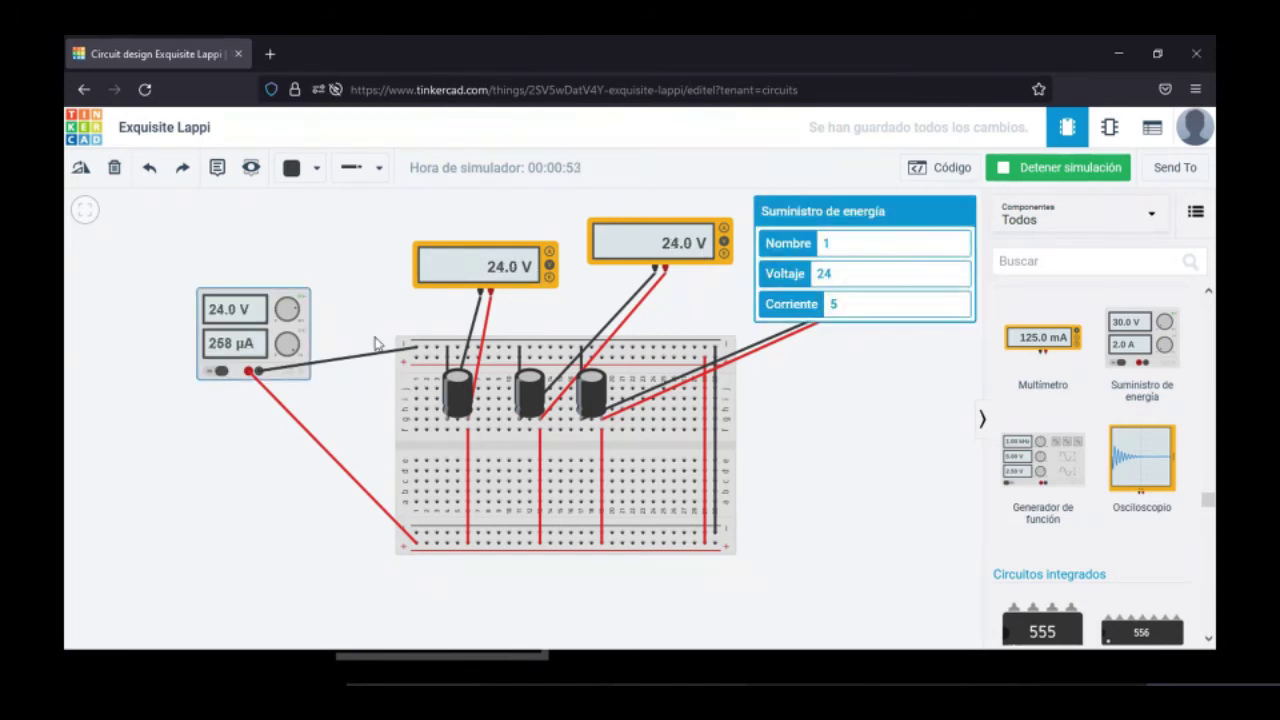
click(803, 428)
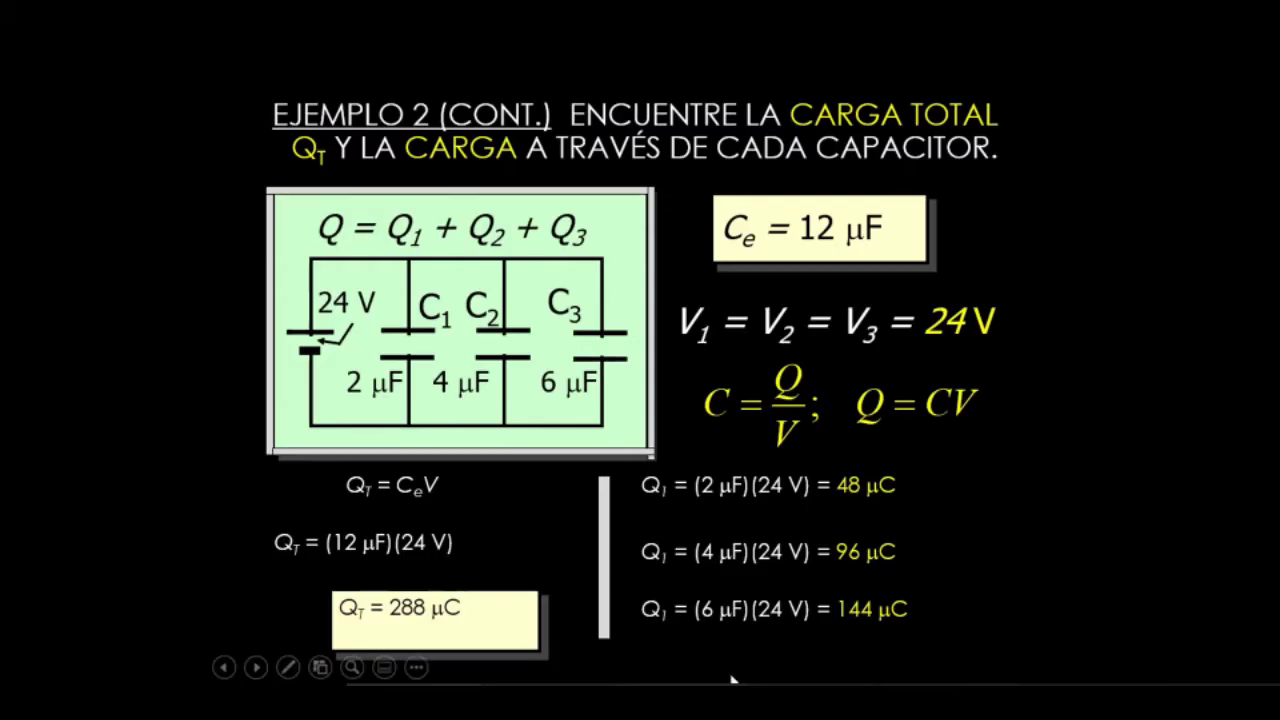
click(217, 399)
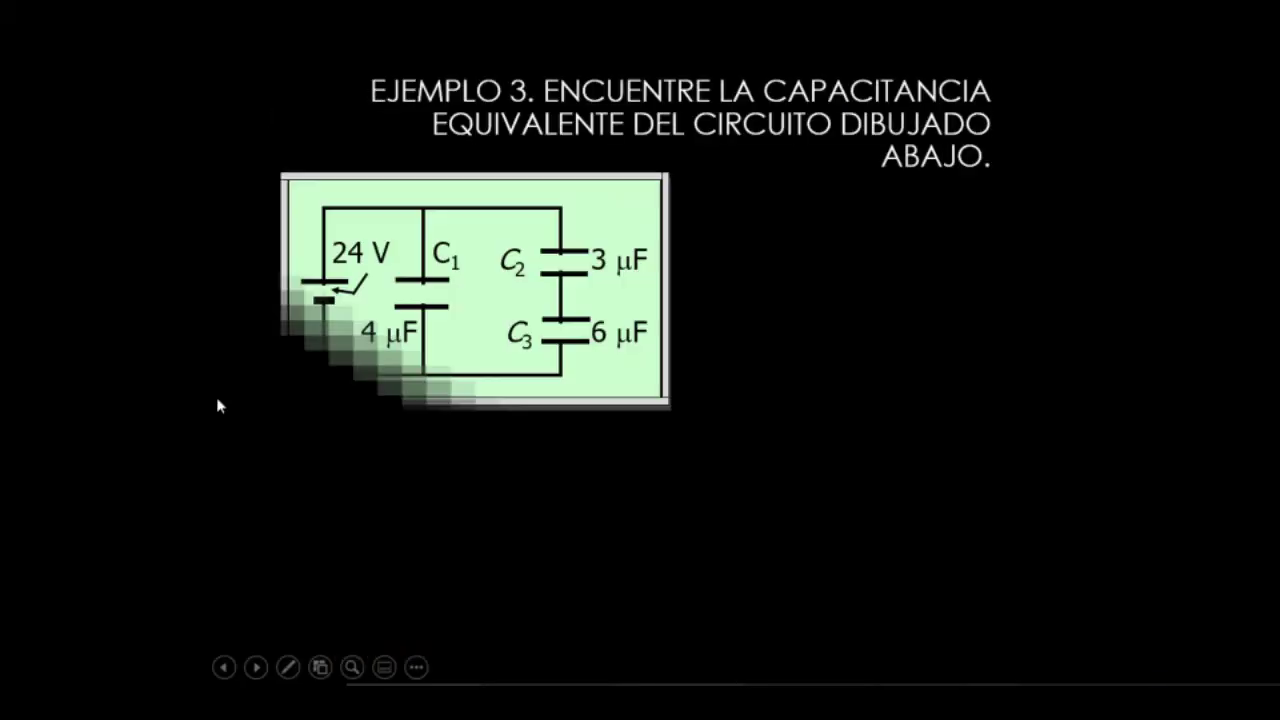